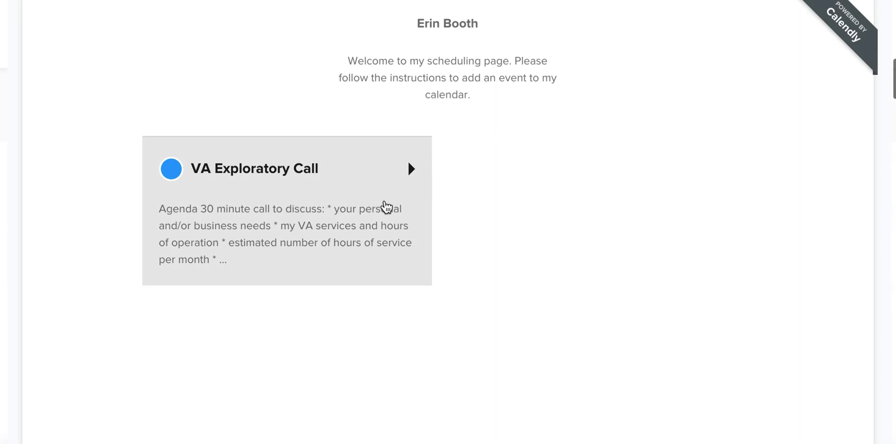
# - Open the VA Exploratory Call booking page and view the next month's available dates
pyautogui.click(387, 205)
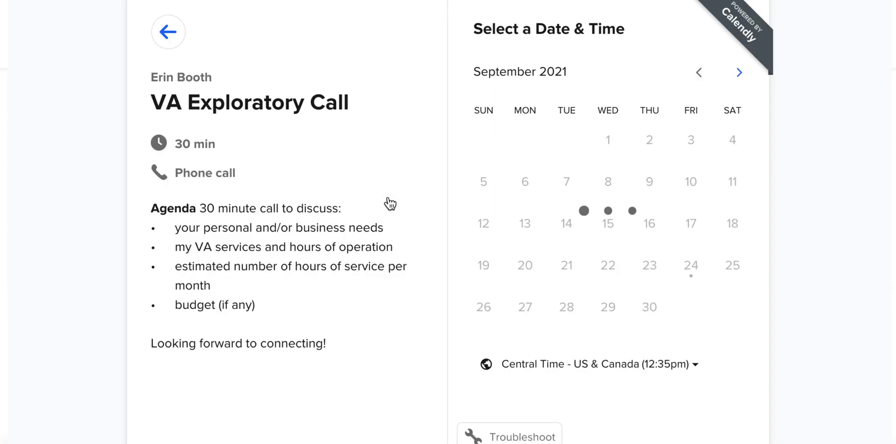
pyautogui.click(739, 73)
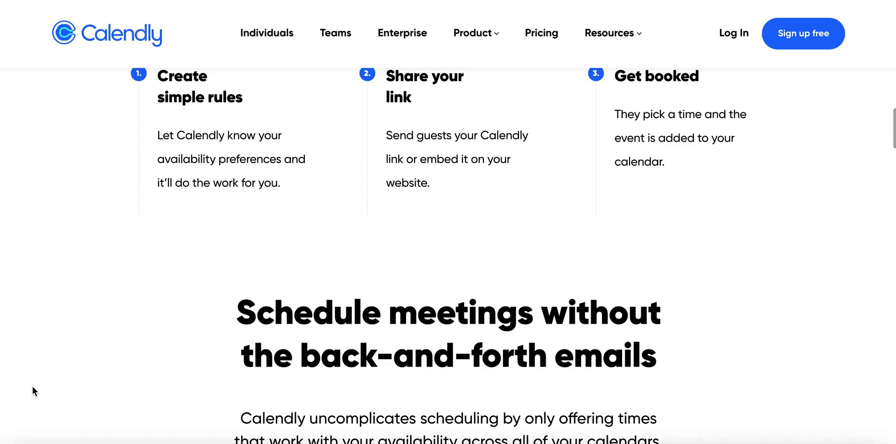
# - Look through the Calendly homepage and start the free sign-up
pyautogui.scroll(-5, 32, 386)
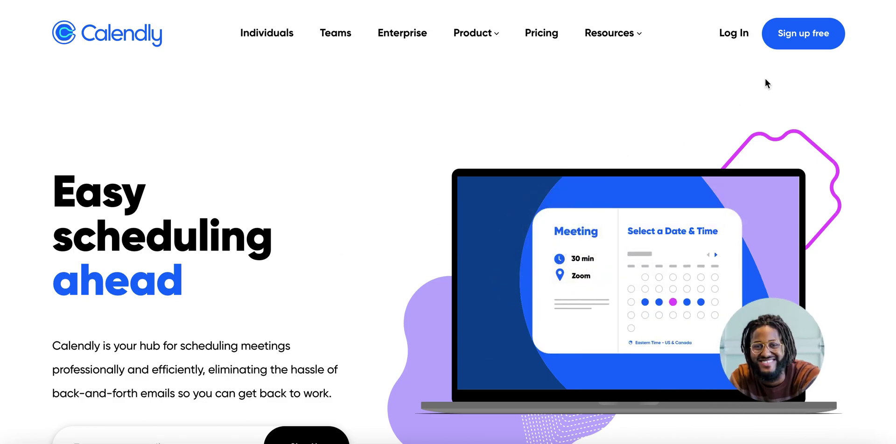
pyautogui.click(814, 46)
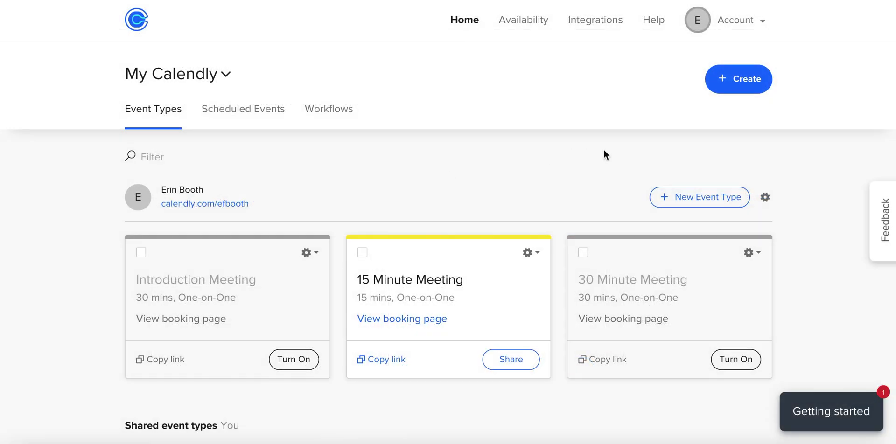
# - Create a new one-on-one event type and activate its event name field
pyautogui.click(743, 82)
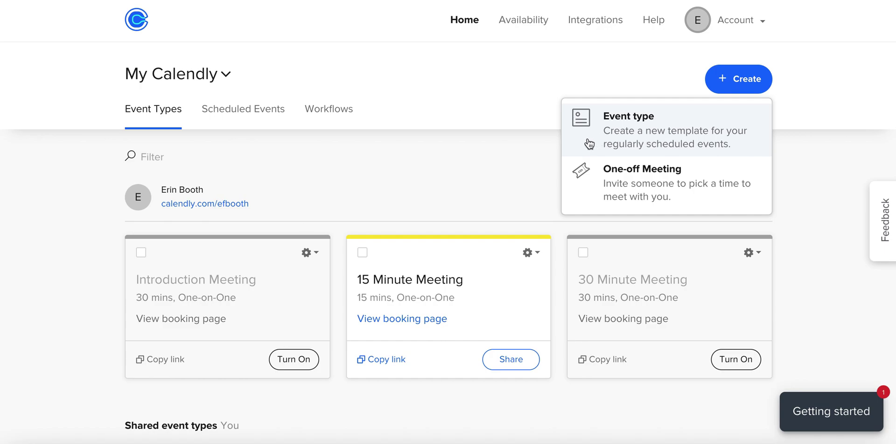
pyautogui.click(645, 141)
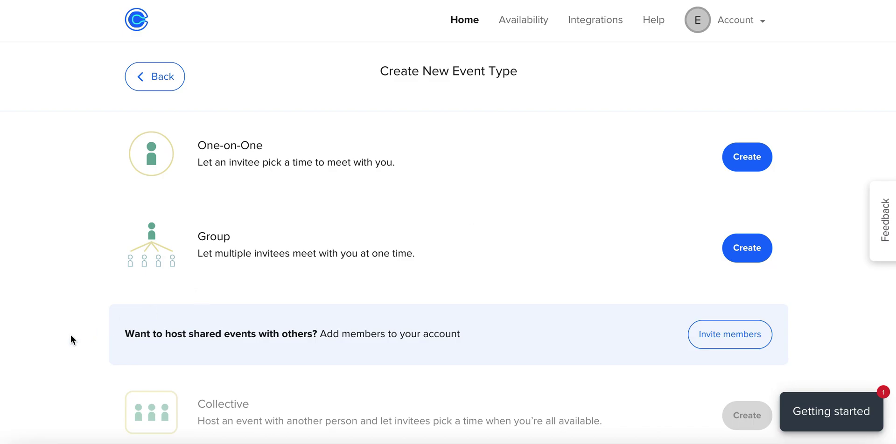
pyautogui.click(747, 157)
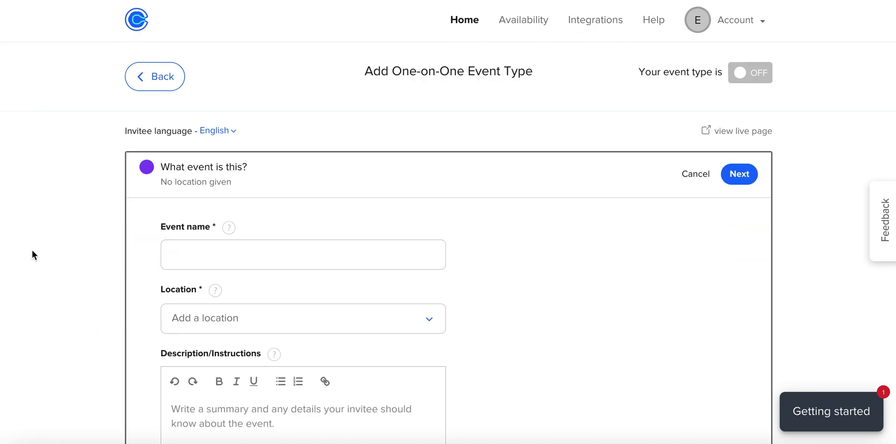
pyautogui.scroll(-2, 32, 250)
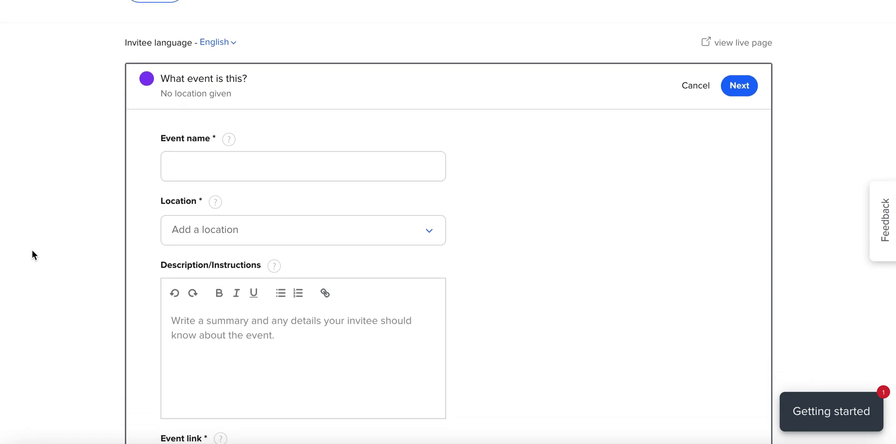
pyautogui.click(190, 158)
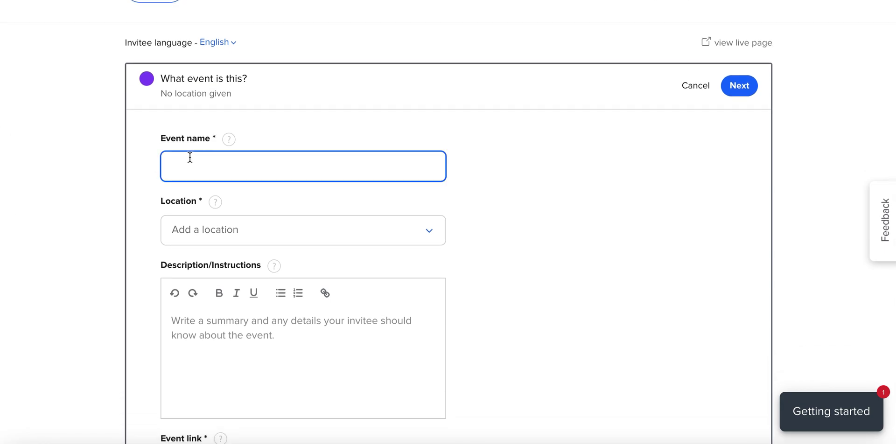
pyautogui.moveTo(229, 140)
pyautogui.write('VA Introdicti')
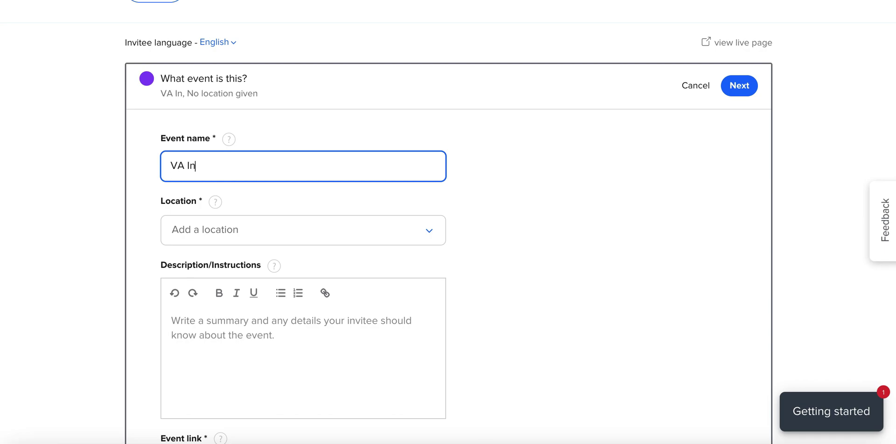
pyautogui.press('BackSpace')
pyautogui.press('BackSpace')
pyautogui.press('BackSpace')
pyautogui.press('BackSpace')
pyautogui.press('BackSpace')
pyautogui.press('BackSpace')
pyautogui.press('BackSpace')
pyautogui.press('BackSpace')
pyautogui.press('BackSpace')
pyautogui.press('BackSpace')
pyautogui.write('Obv')
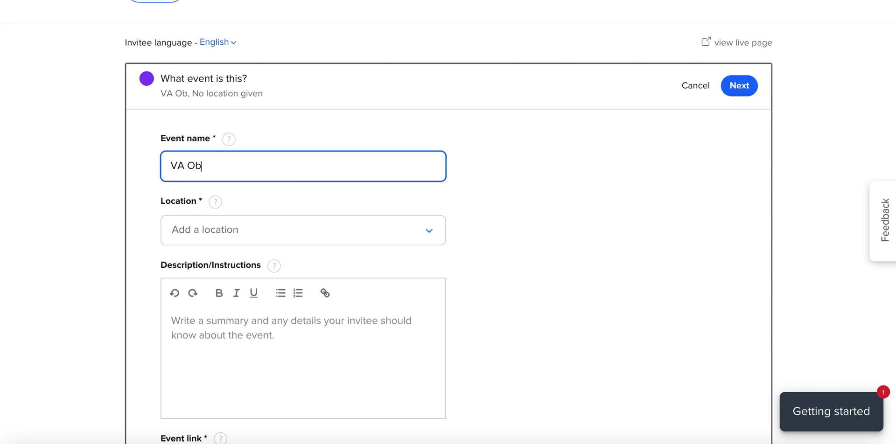
pyautogui.press('BackSpace')
pyautogui.press('BackSpace')
pyautogui.write('nboarding')
# - Name the event "VA Exploratory", replacing any text already in the event name
pyautogui.hotkey('ctrl', 'a')
pyautogui.write('V')
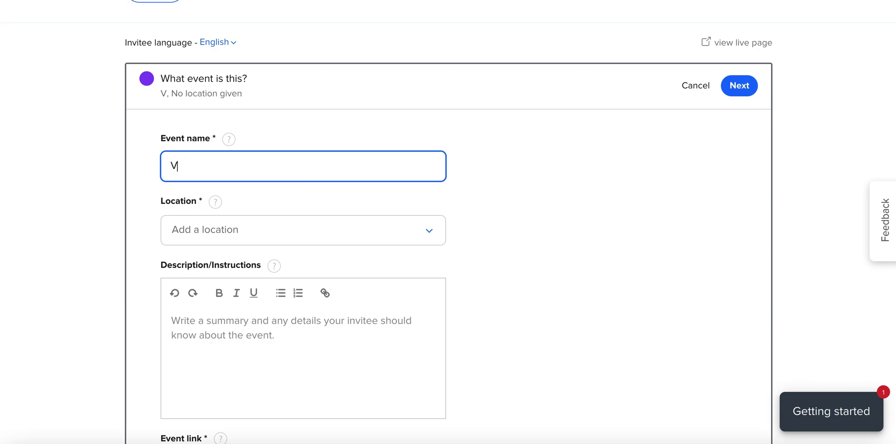
pyautogui.write('A Explat')
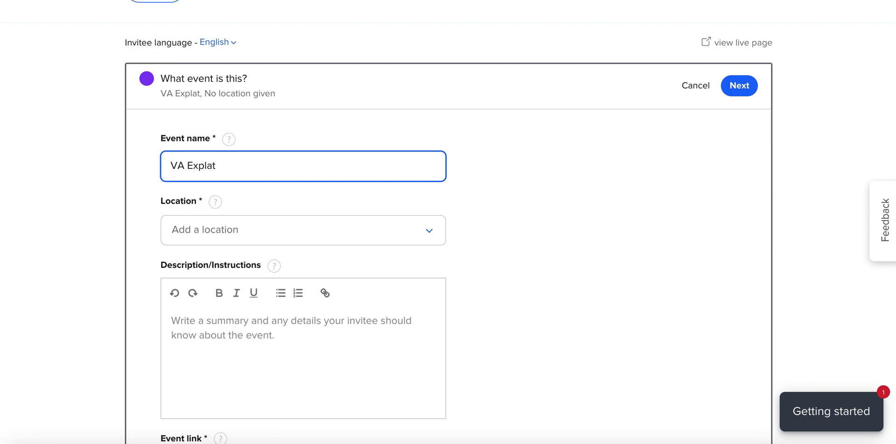
pyautogui.press('BackSpace')
pyautogui.write('nator')
pyautogui.press('BackSpace')
pyautogui.press('BackSpace')
pyautogui.press('BackSpace')
pyautogui.press('BackSpace')
pyautogui.press('BackSpace')
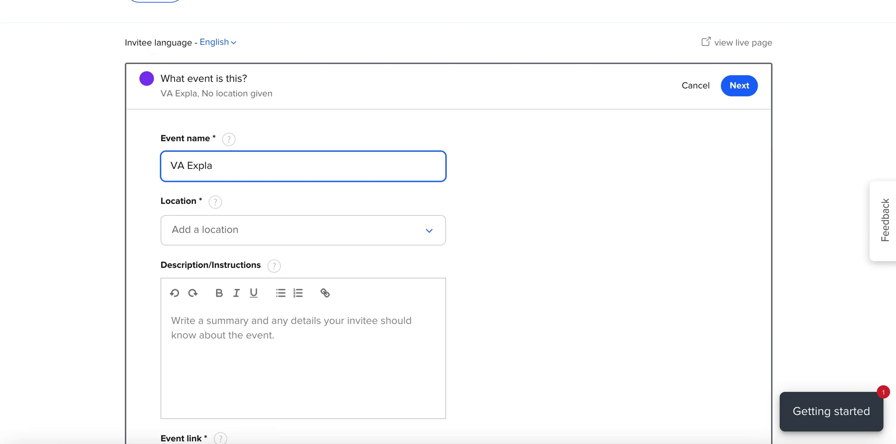
pyautogui.press('BackSpace')
pyautogui.write('orat')
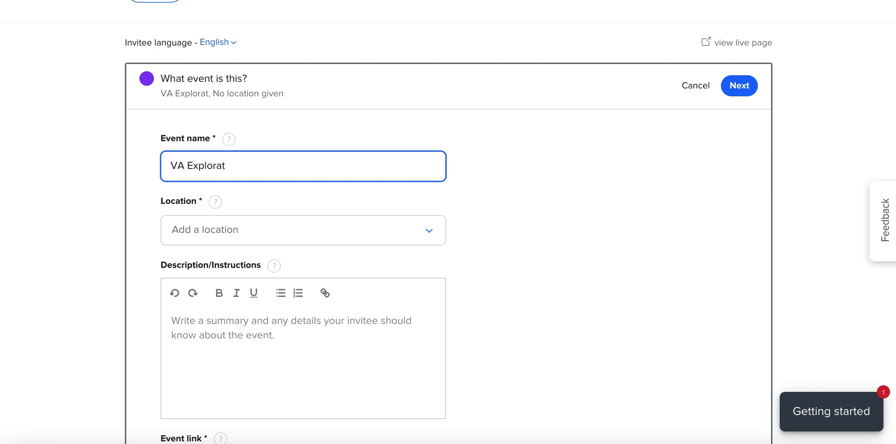
pyautogui.write('ory')
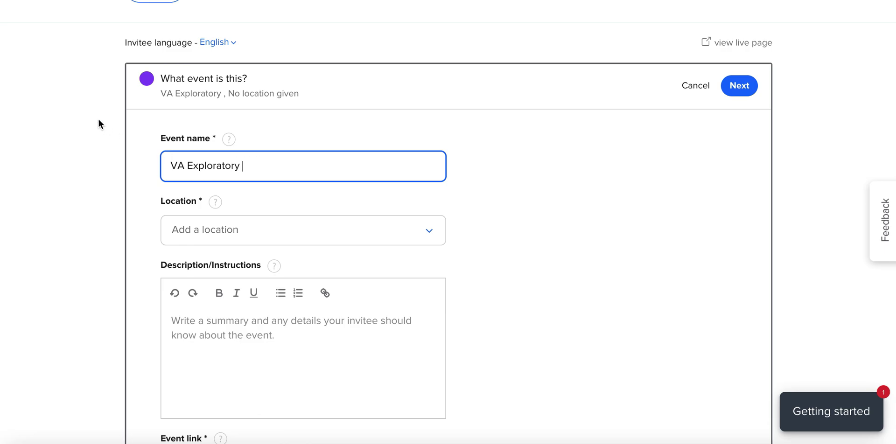
pyautogui.click(256, 230)
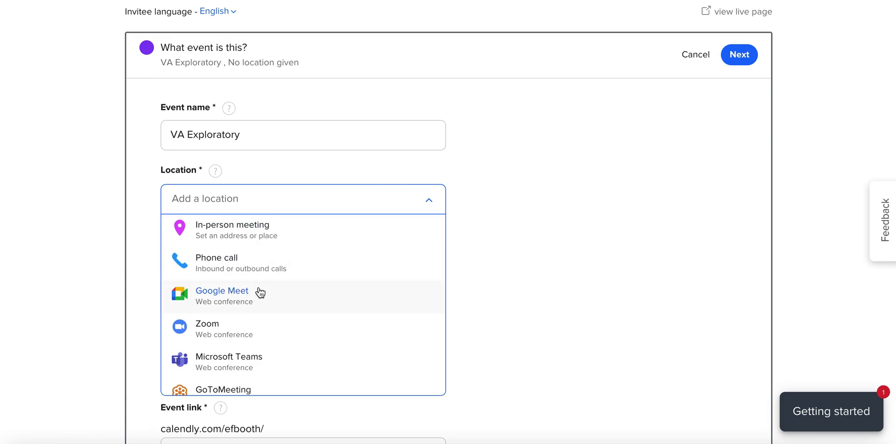
pyautogui.scroll(-2, 257, 320)
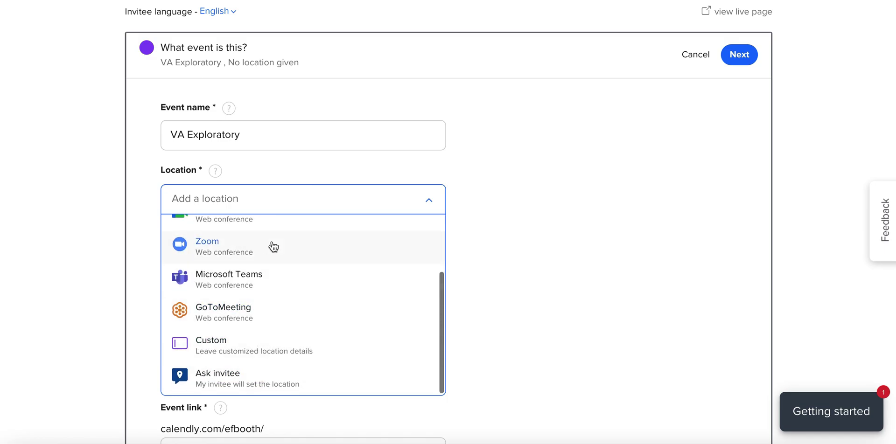
pyautogui.scroll(2, 271, 243)
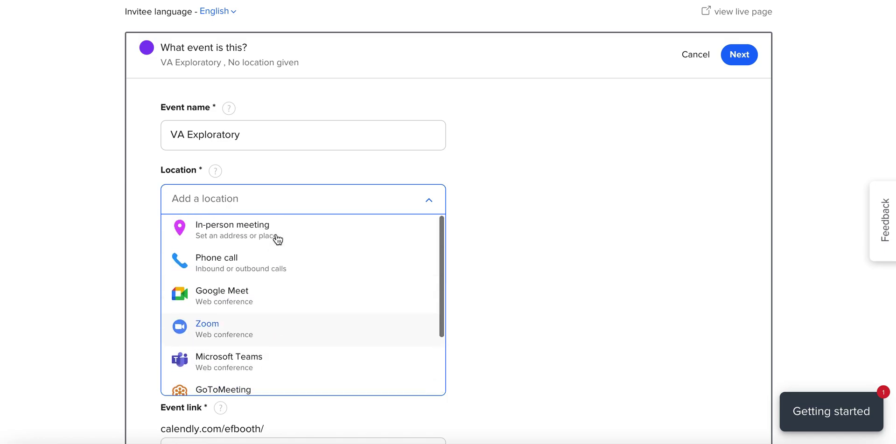
pyautogui.click(260, 274)
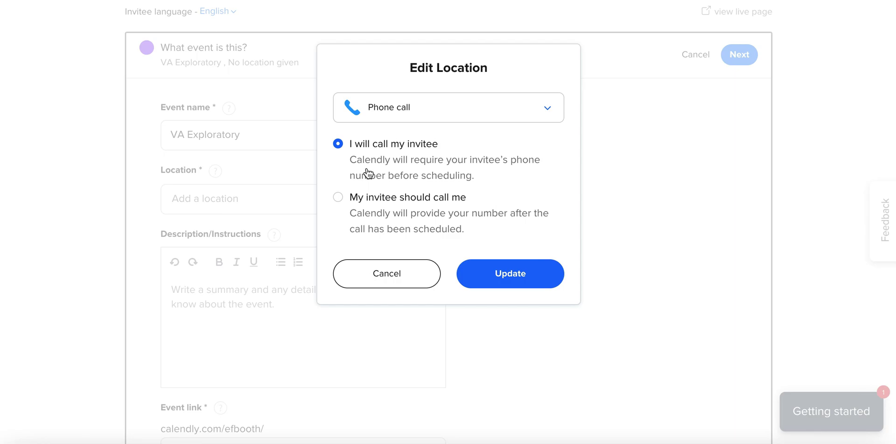
pyautogui.click(339, 198)
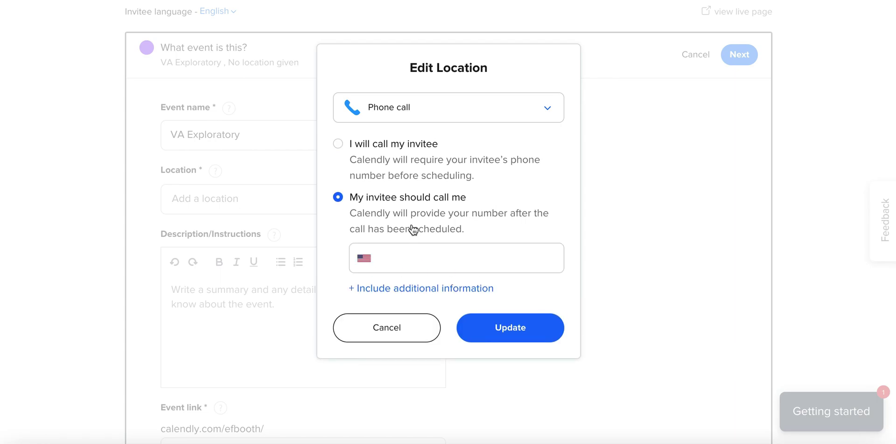
pyautogui.click(404, 263)
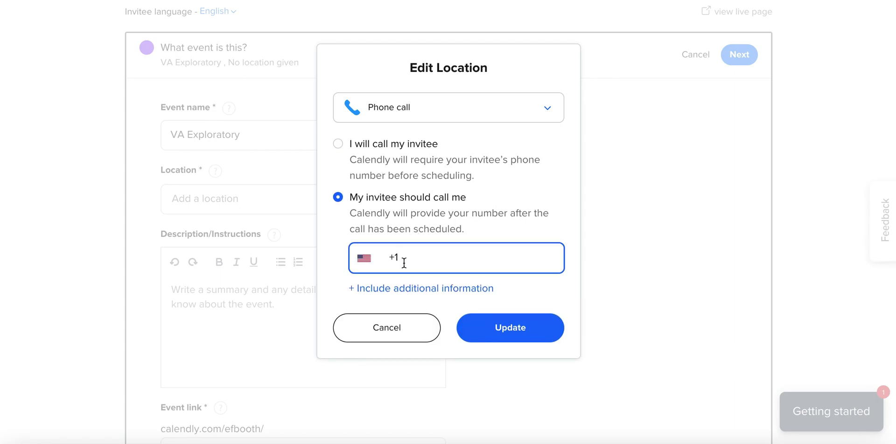
pyautogui.click(368, 259)
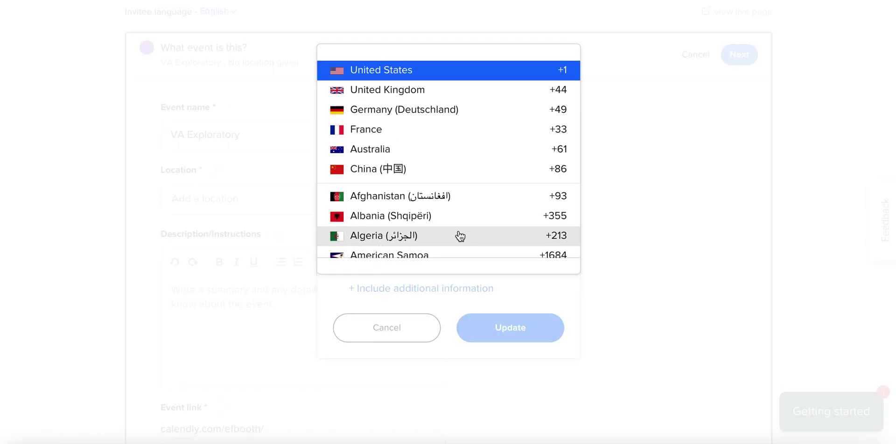
pyautogui.click(678, 216)
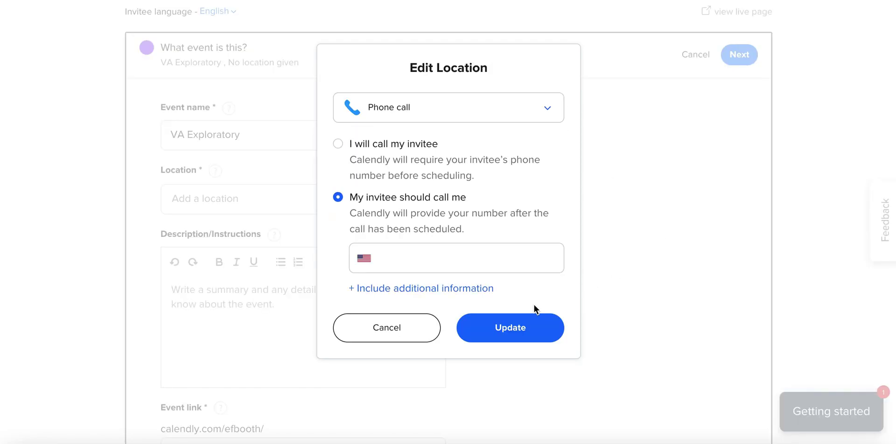
pyautogui.click(386, 327)
# - Enter the event description "30 minute call to explore my VA services and discuss your business needs."
pyautogui.click(212, 200)
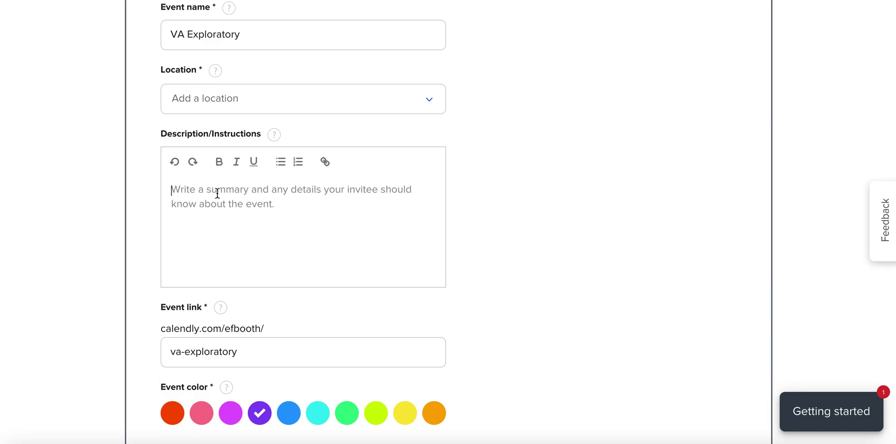
pyautogui.write('3')
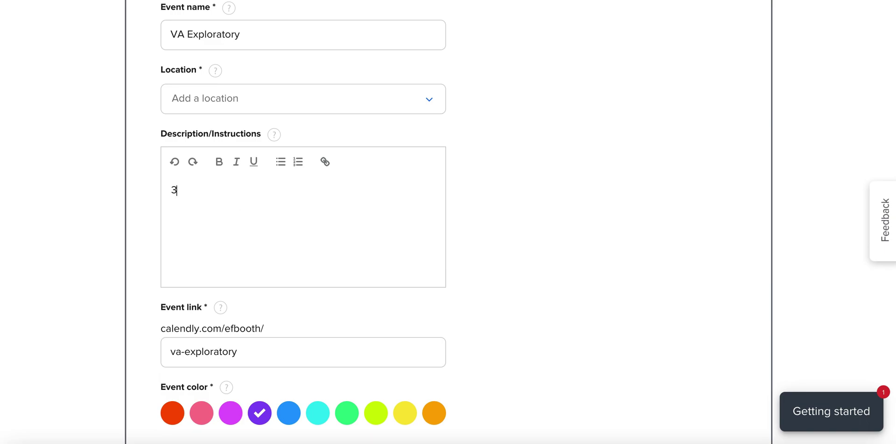
pyautogui.write('0 mi')
pyautogui.write('nute call to explore my VA services and discuss your business needs.')
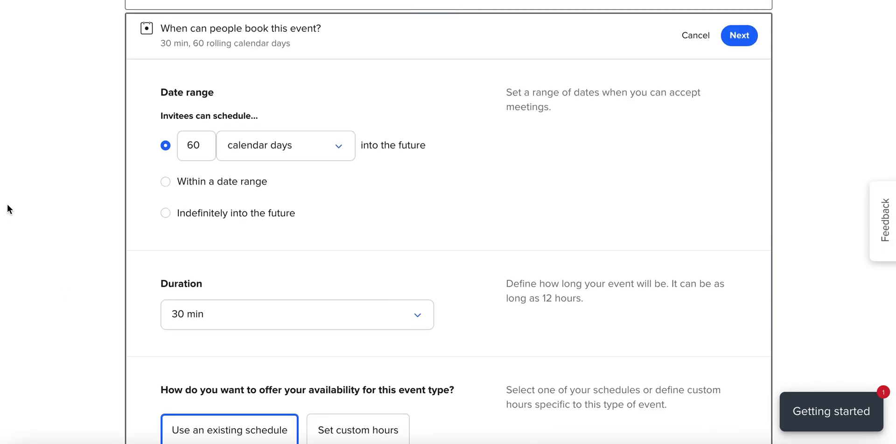
# - Set the rolling booking window to 30 calendar days into the future
pyautogui.scroll(1, 7, 204)
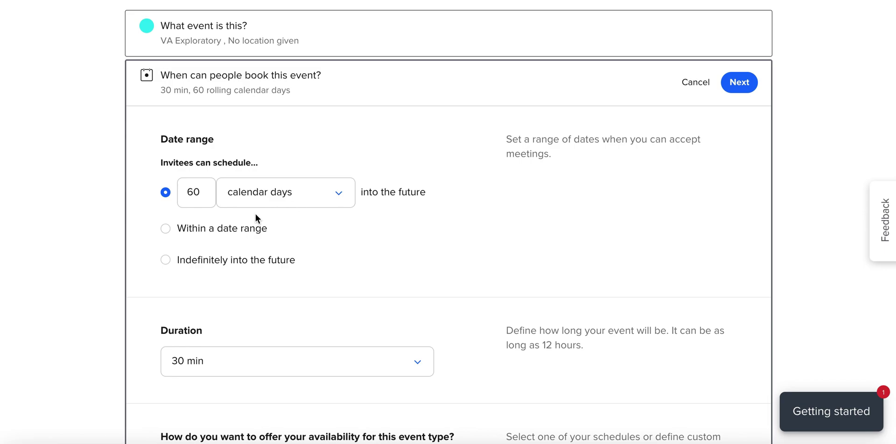
pyautogui.click(202, 192)
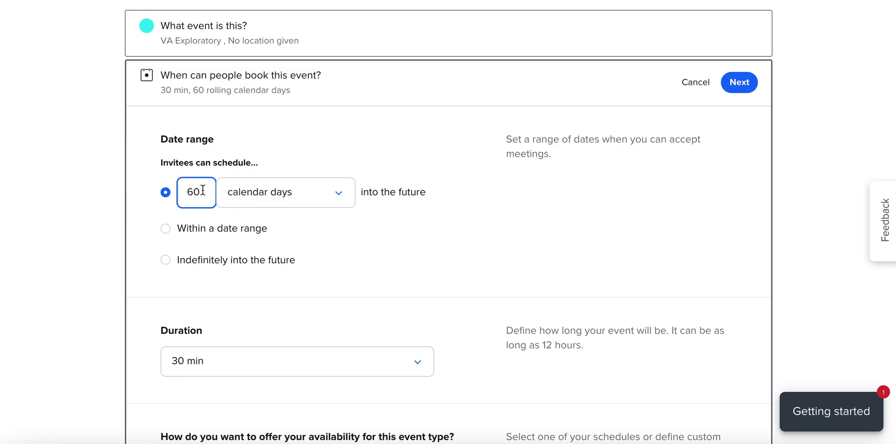
pyautogui.press('BackSpace')
pyautogui.press('BackSpace')
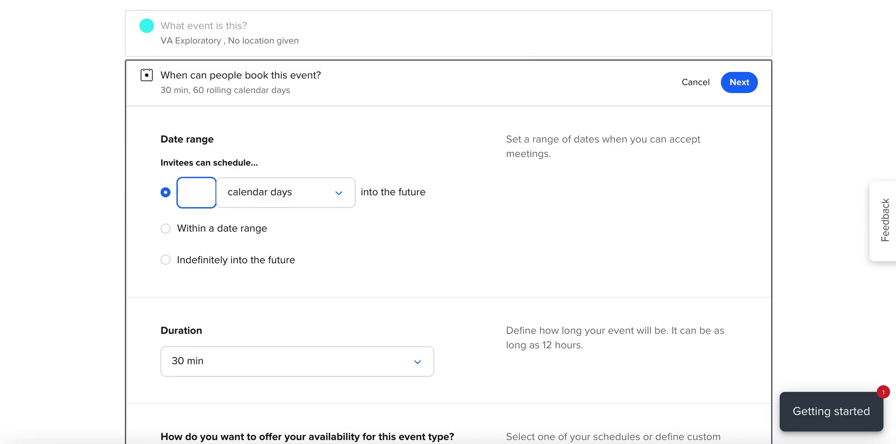
pyautogui.write('30')
# - Restrict invitee scheduling to the date range Oct 1 – Oct 30, 2021
pyautogui.click(167, 228)
pyautogui.click(323, 239)
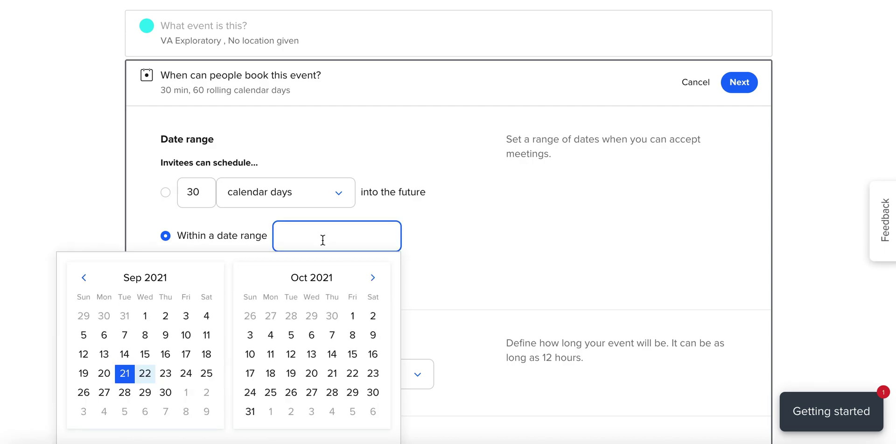
pyautogui.click(356, 313)
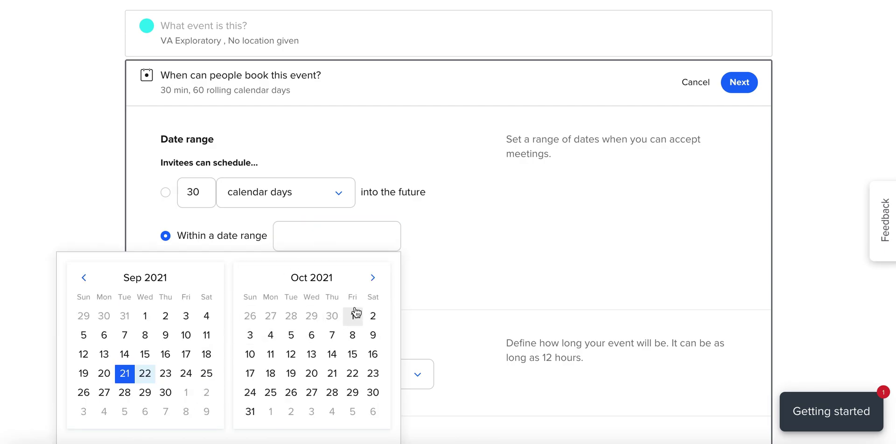
pyautogui.click(355, 312)
pyautogui.click(376, 395)
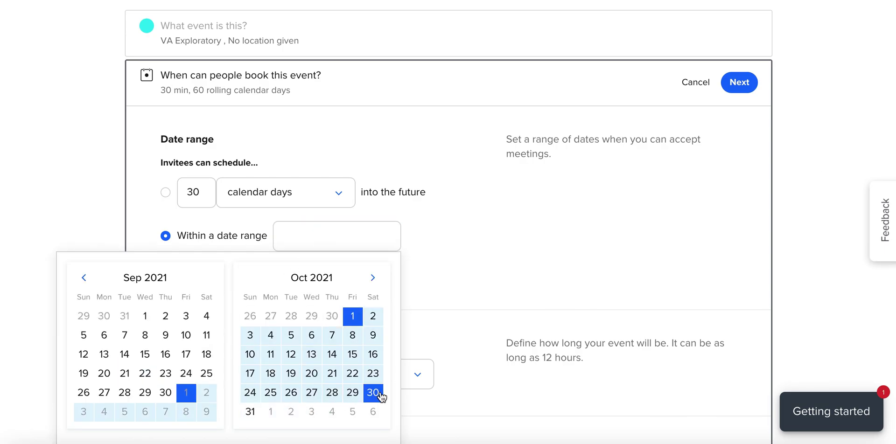
pyautogui.click(442, 286)
# - Let invitees schedule the event indefinitely into the future
pyautogui.scroll(-2, 122, 303)
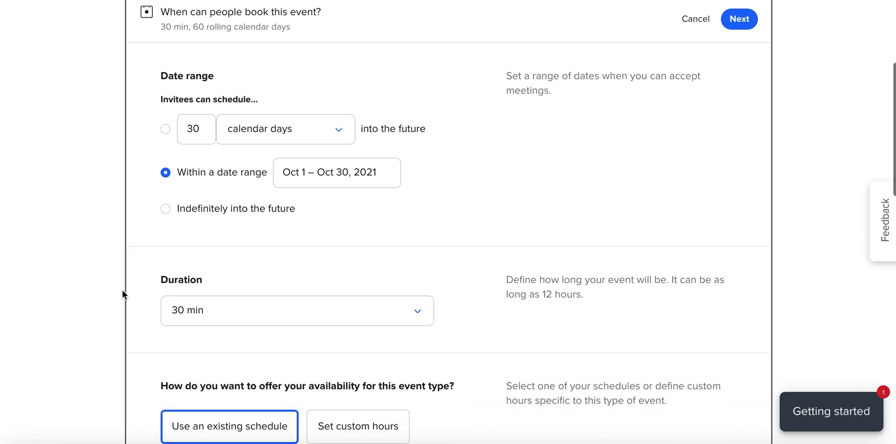
pyautogui.click(167, 208)
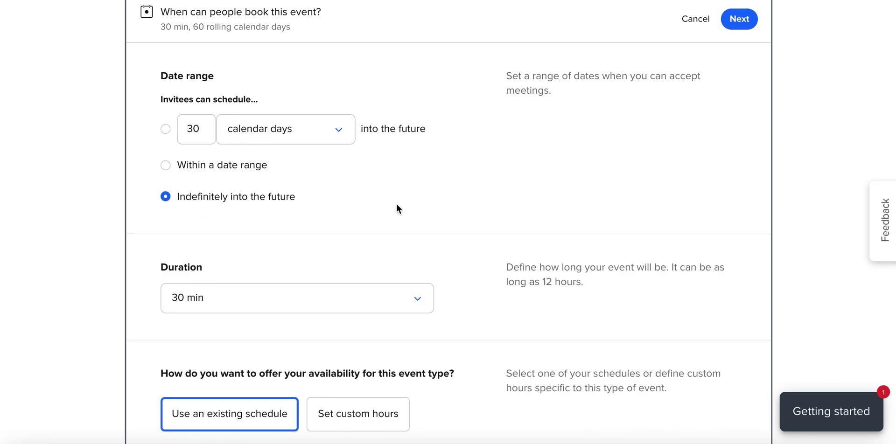
# - Make the event bookable 30 calendar days into the future, and try a 15 min duration before setting it to 30 min
pyautogui.click(166, 130)
pyautogui.scroll(-3, 150, 254)
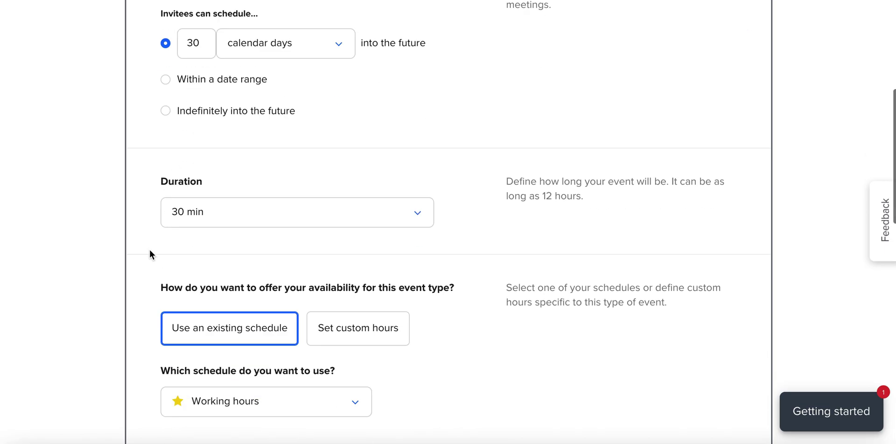
pyautogui.click(327, 185)
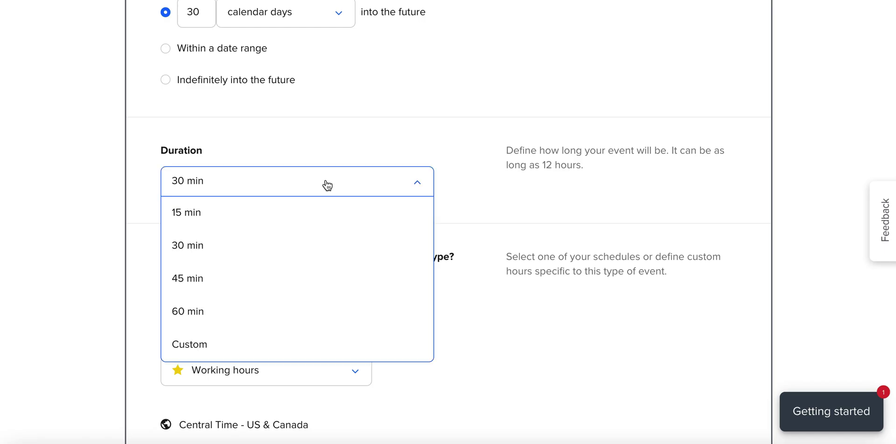
pyautogui.click(207, 221)
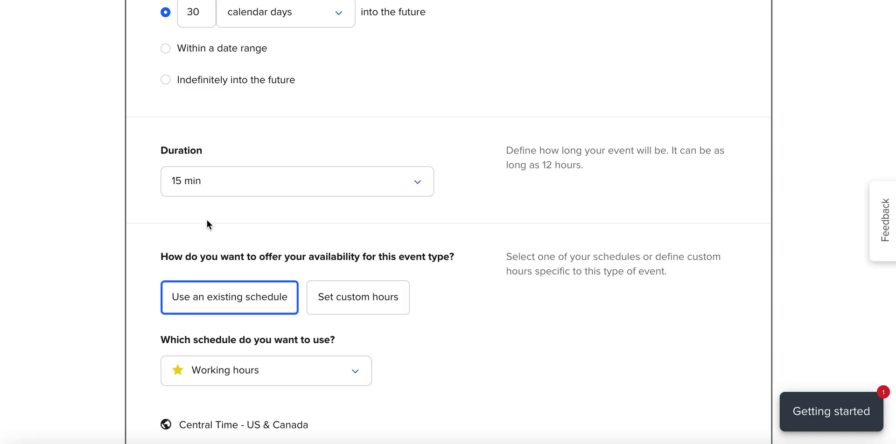
pyautogui.click(230, 192)
pyautogui.click(211, 243)
pyautogui.scroll(-2, 131, 301)
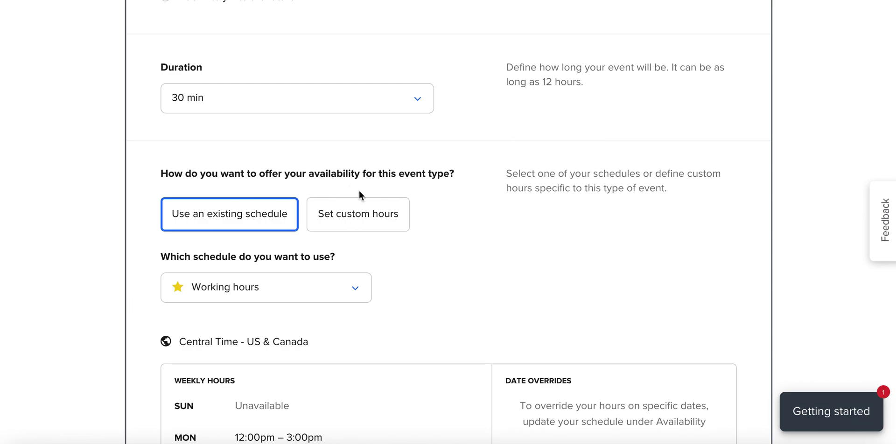
# - Switch the event type's availability to custom hours and review the weekly hours for each day
pyautogui.click(364, 219)
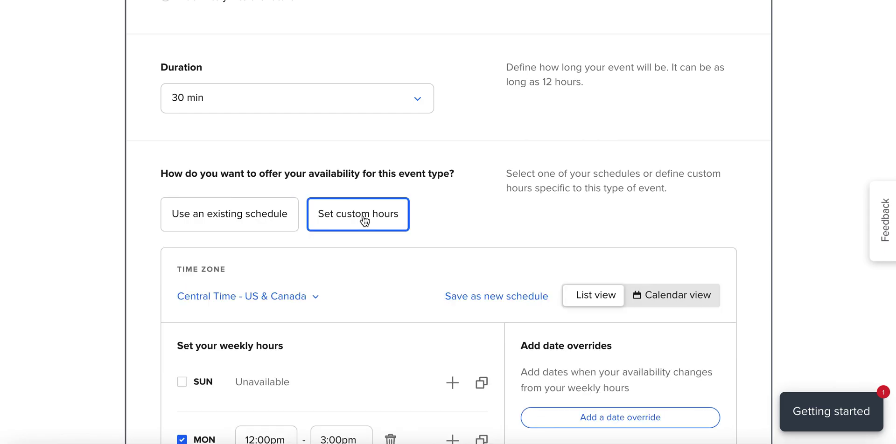
pyautogui.scroll(-4, 133, 293)
pyautogui.scroll(-2, 134, 294)
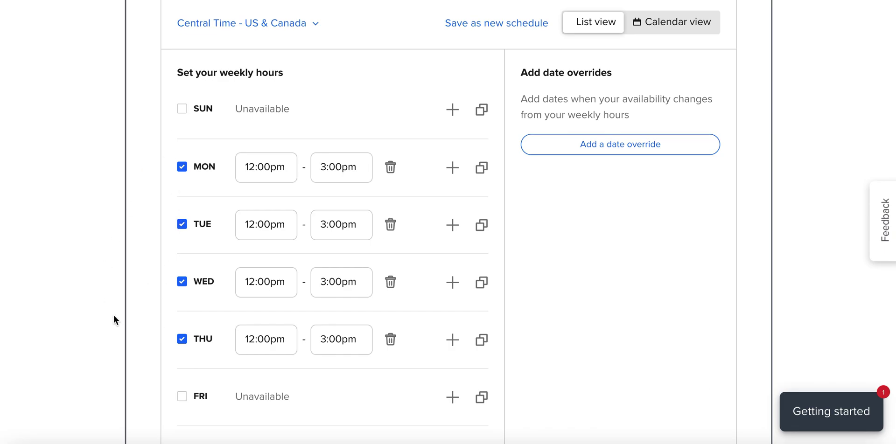
pyautogui.scroll(-1, 180, 410)
pyautogui.scroll(1, 180, 410)
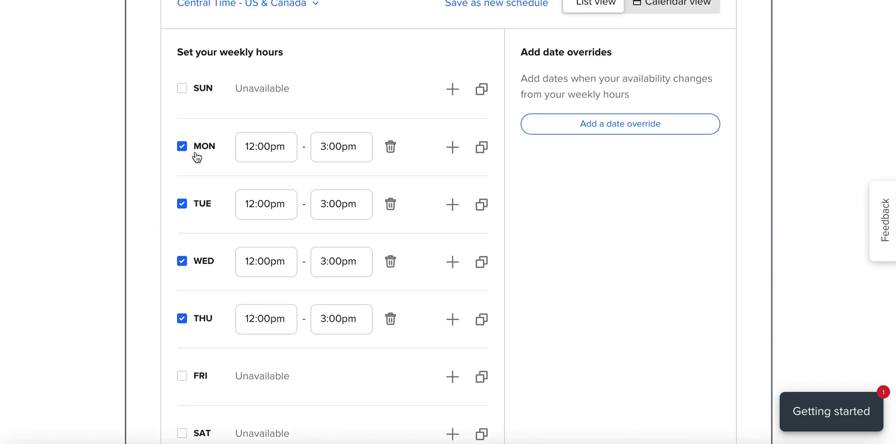
pyautogui.scroll(1, 196, 157)
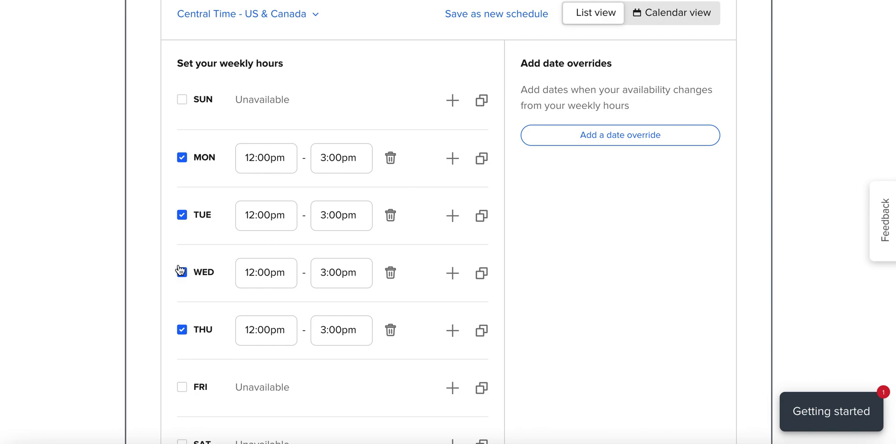
pyautogui.scroll(1, 179, 271)
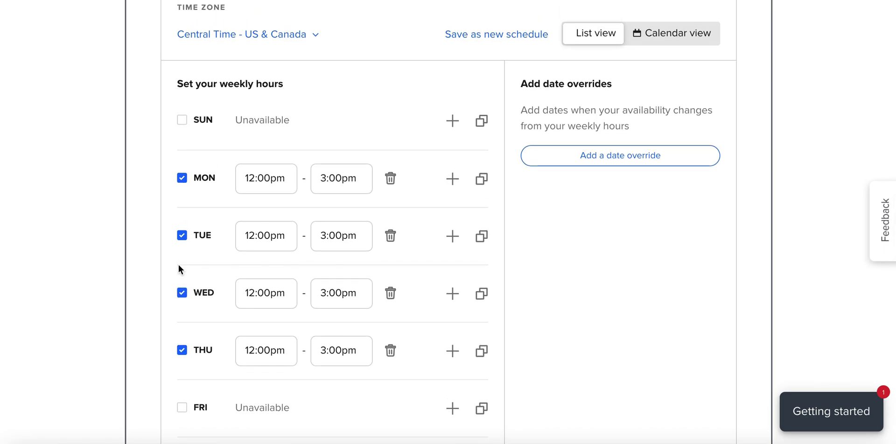
pyautogui.scroll(1, 178, 266)
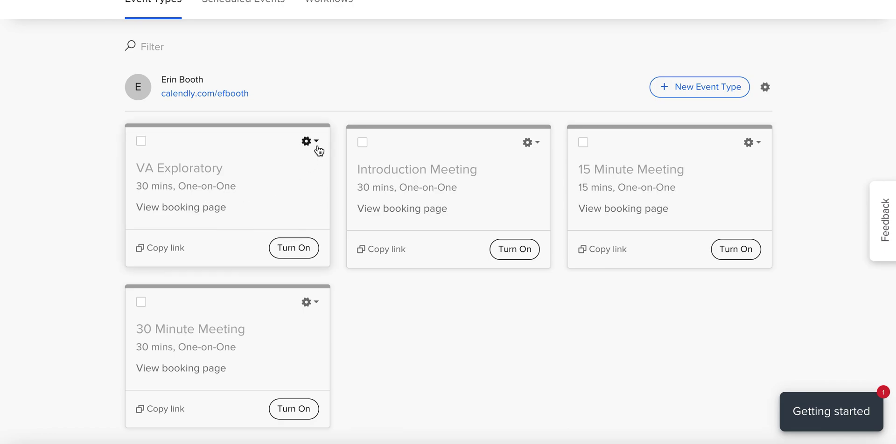
# - Turn on the VA Exploratory event type
pyautogui.click(297, 250)
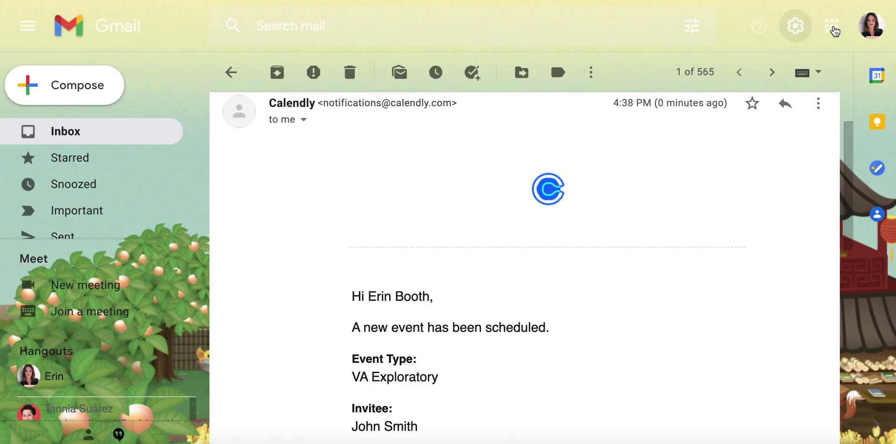
# - Open the Google apps list from Gmail, and go from the Calendly booking confirmation to the home page
pyautogui.click(833, 29)
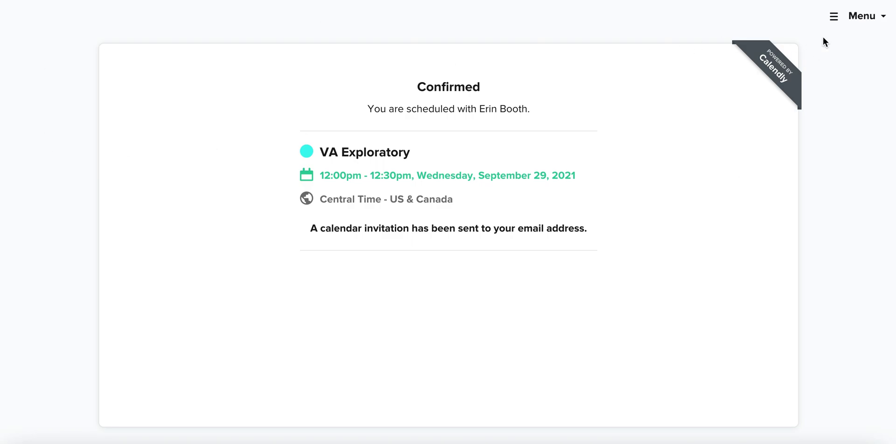
pyautogui.click(884, 18)
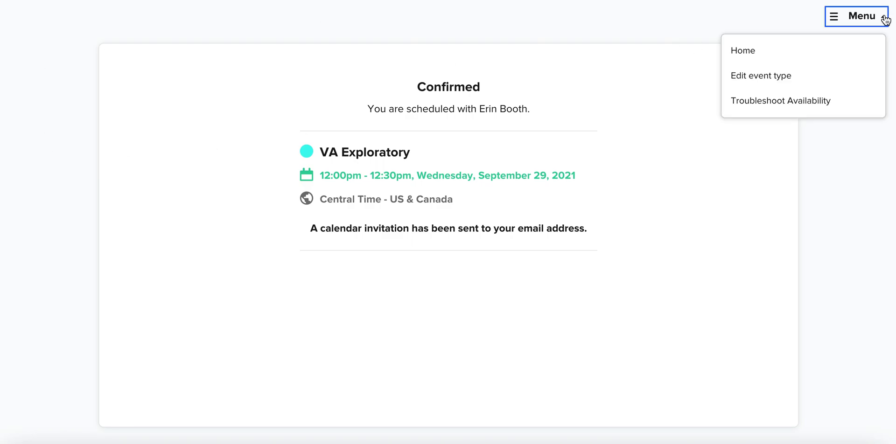
pyautogui.click(757, 56)
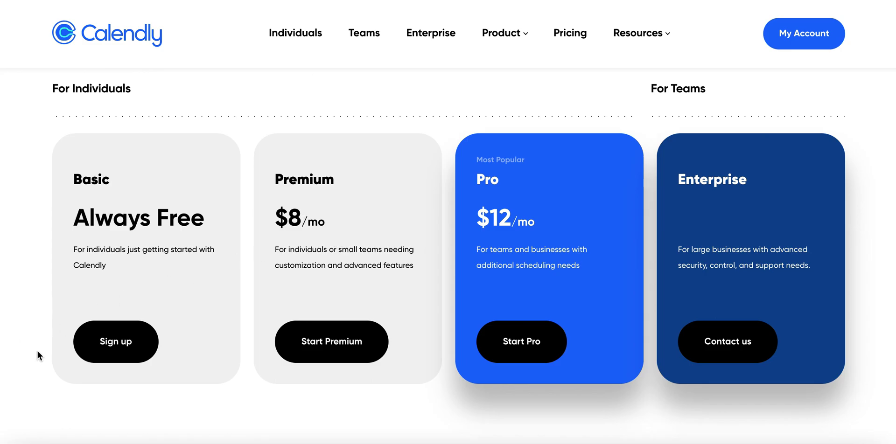
# - Examine the feature comparison of the Basic, Premium, Pro and Enterprise plans on the Calendly pricing page
pyautogui.scroll(-8, 39, 356)
pyautogui.scroll(-5, 38, 352)
pyautogui.scroll(-4, 38, 352)
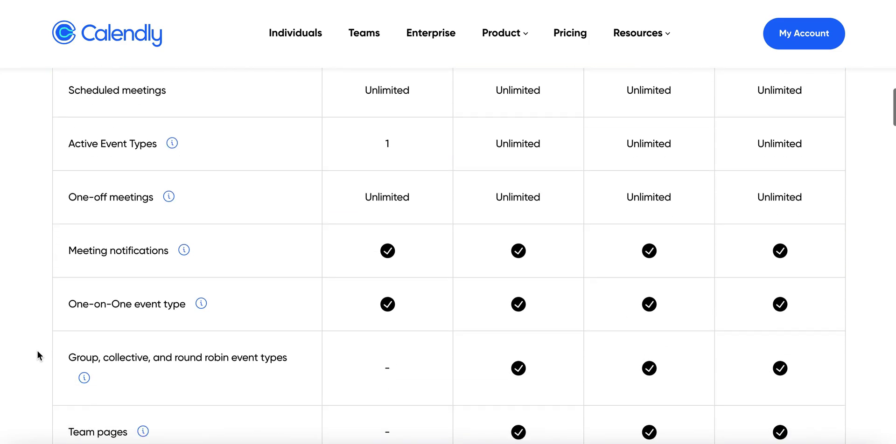
pyautogui.scroll(-1, 37, 356)
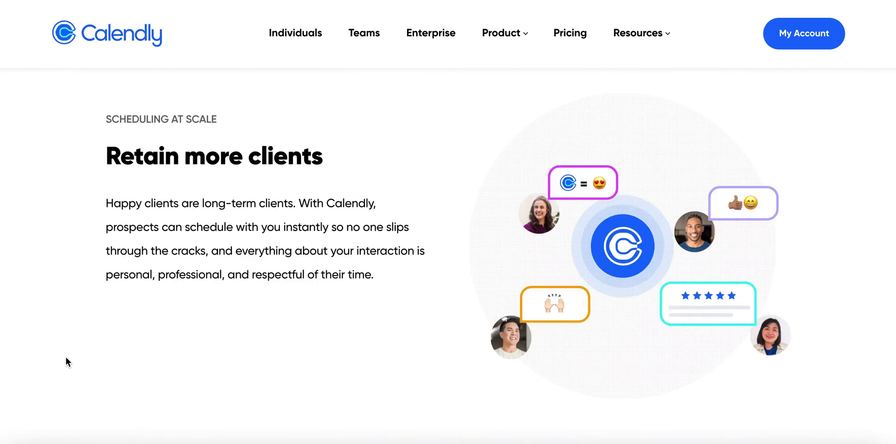